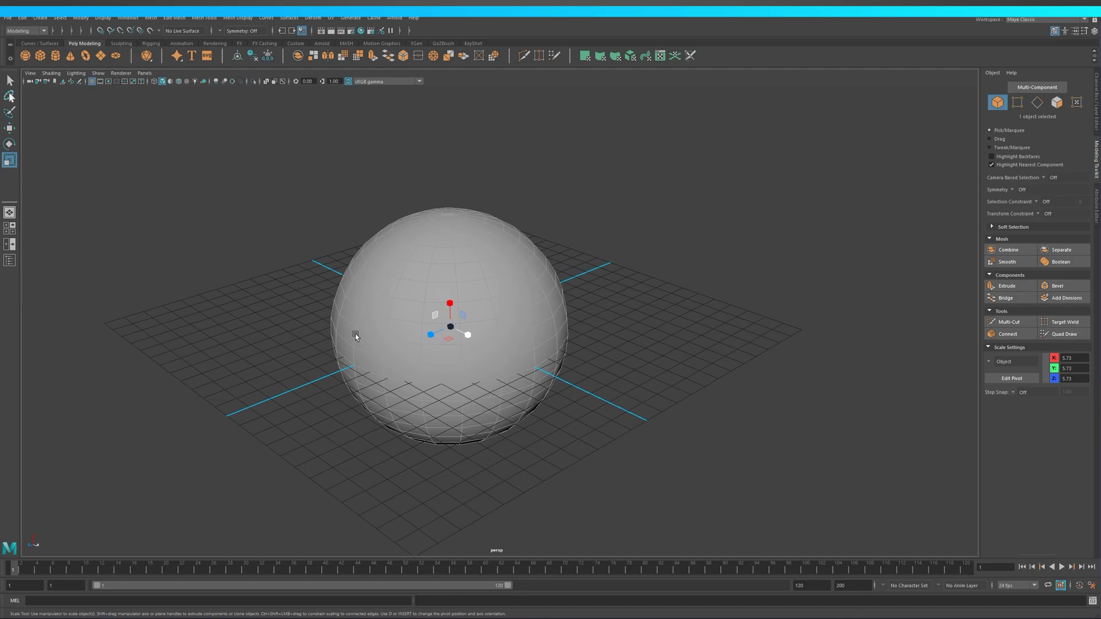
- Open the Grid Options dialog from the Display menu
left_click(103, 18)
left_click(255, 40)
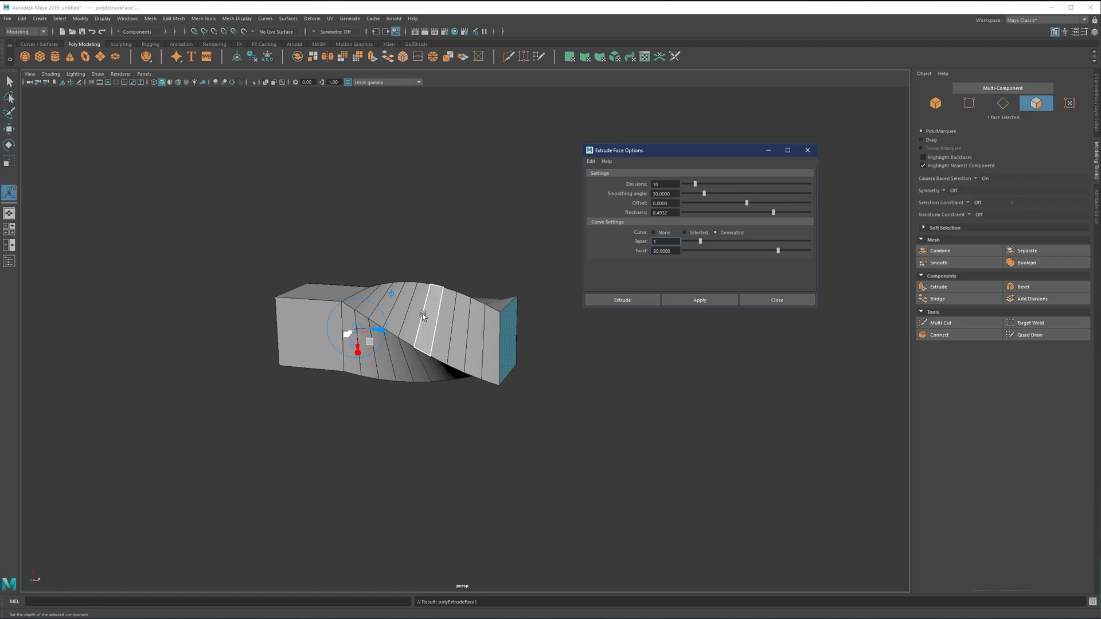
- Apply the twisted face extrusion with Taper set to 0
left_click_drag(422, 314, 525, 368, "alt")
left_click(692, 241)
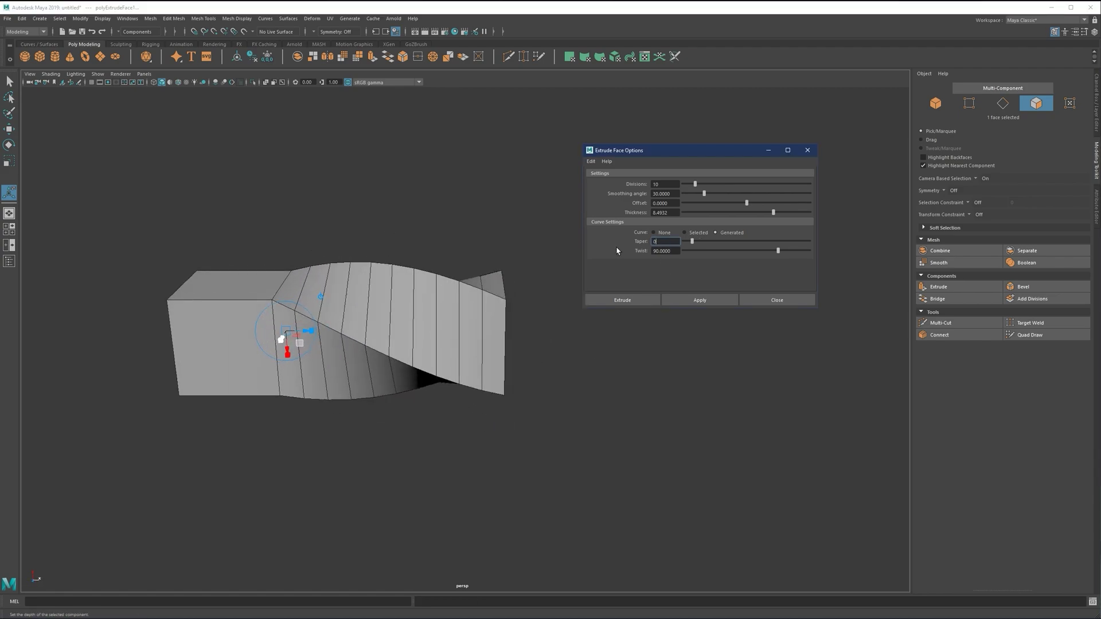
left_click(699, 300)
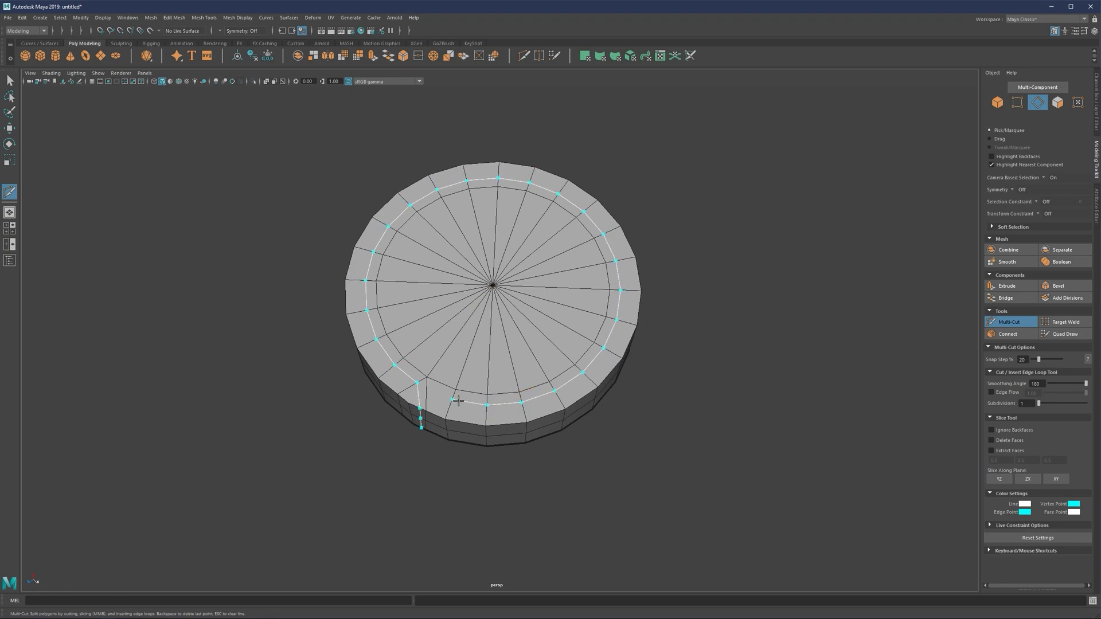
- Insert edge loops near the cylinder's top rim and across the notched plane
key("Escape")
left_click_drag(431, 370, 482, 344, "alt")
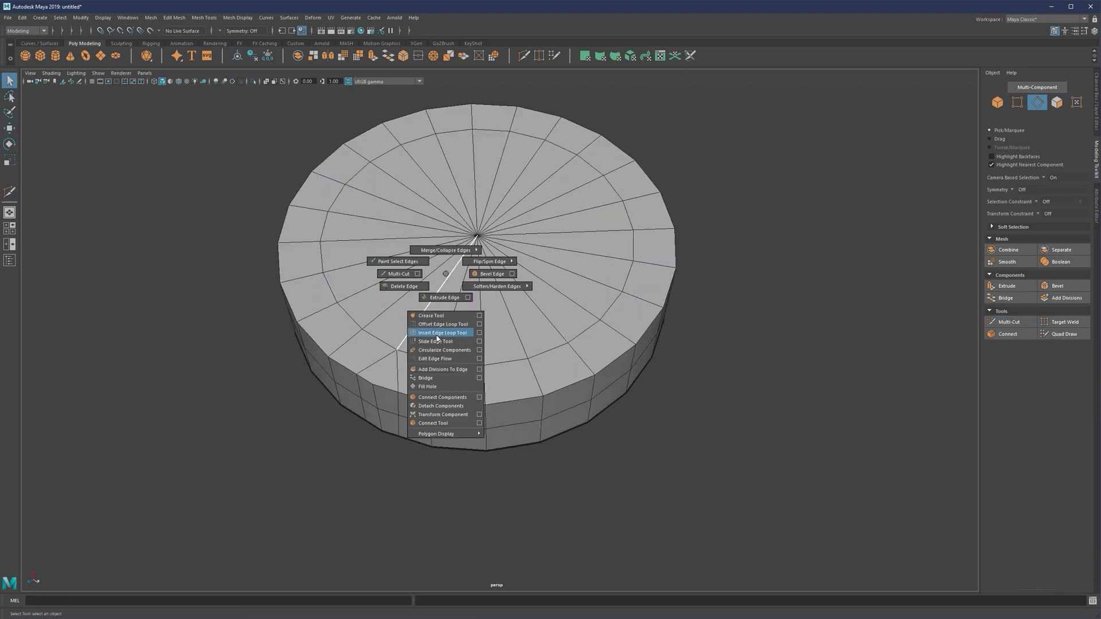
right_click_drag(465, 258, 439, 336, "shift")
right_click(490, 352)
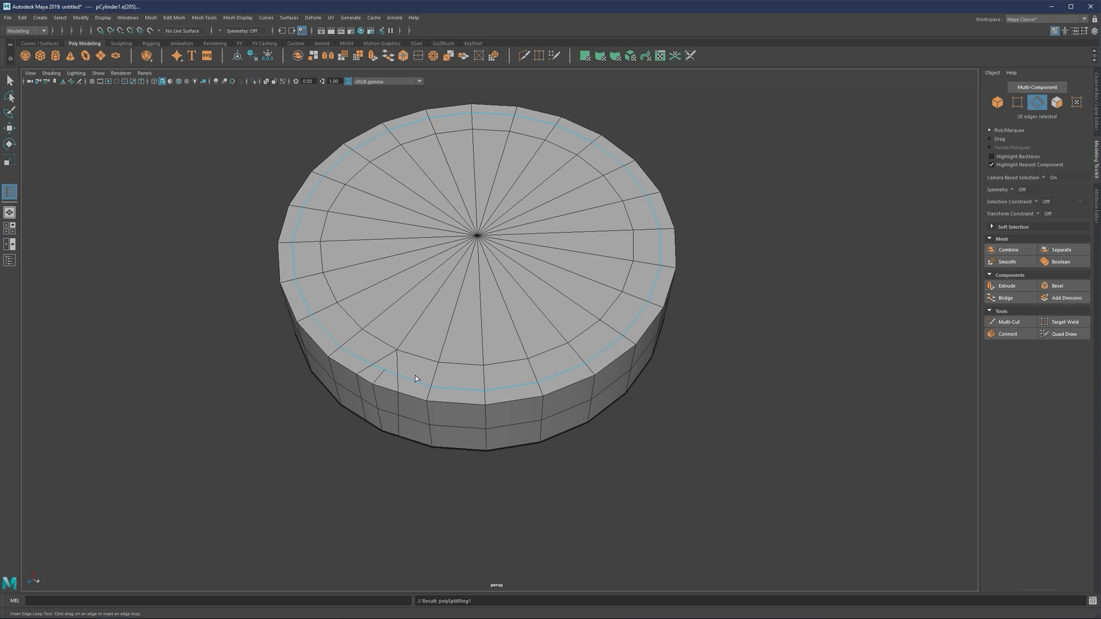
mouse_move(482, 361)
left_mouse_down("alt")
mouse_move(448, 327)
mouse_move(412, 342)
left_mouse_up("alt")
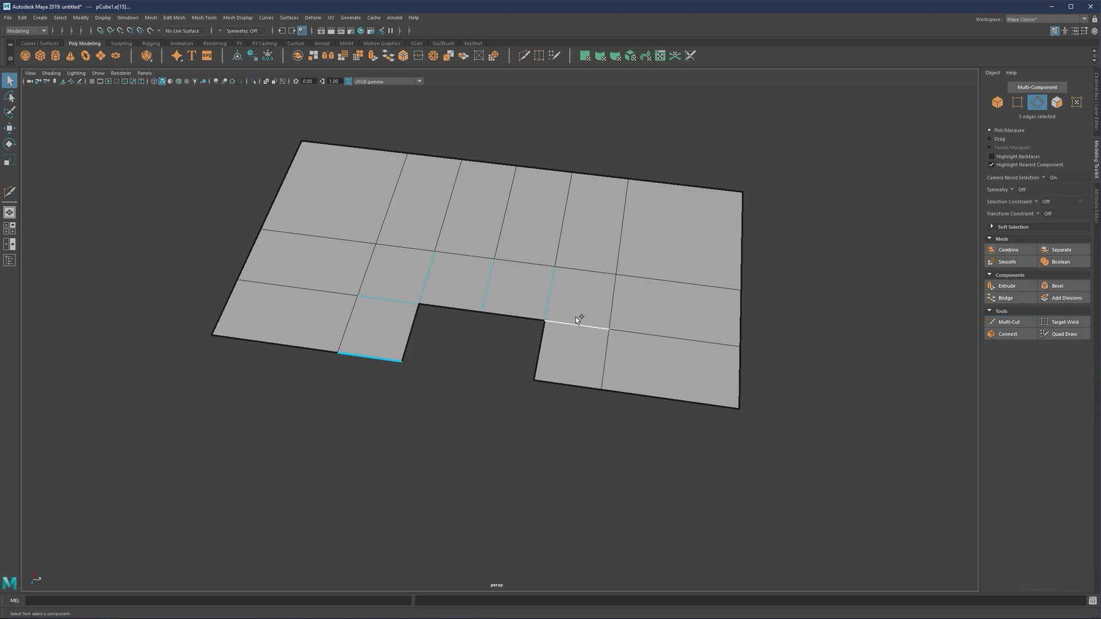
right_click_drag(471, 335, 456, 383, "shift")
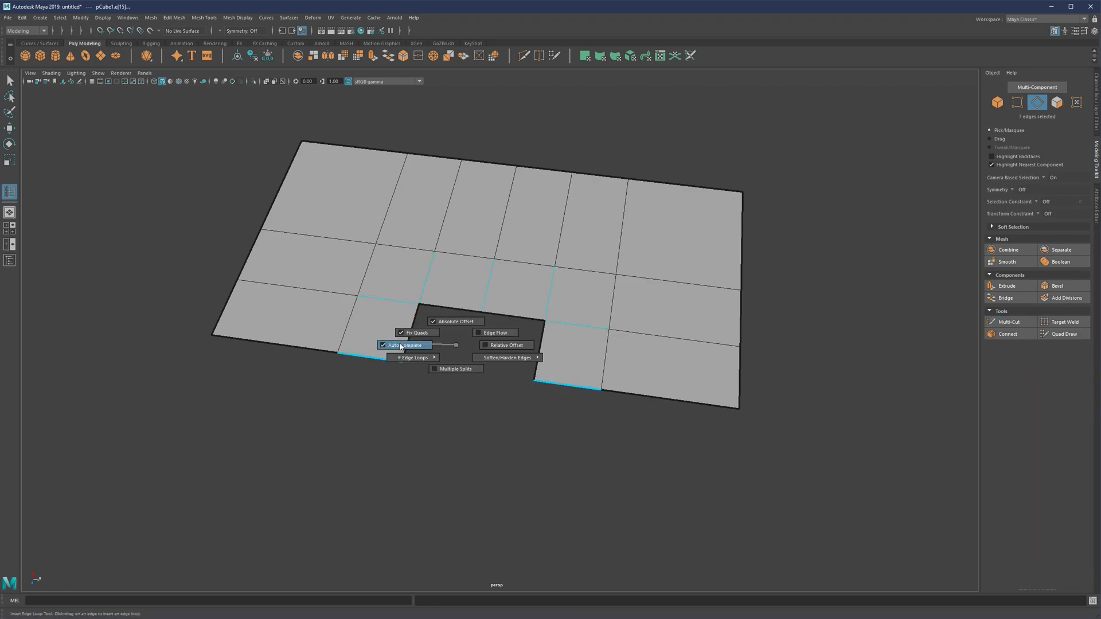
key("Return")
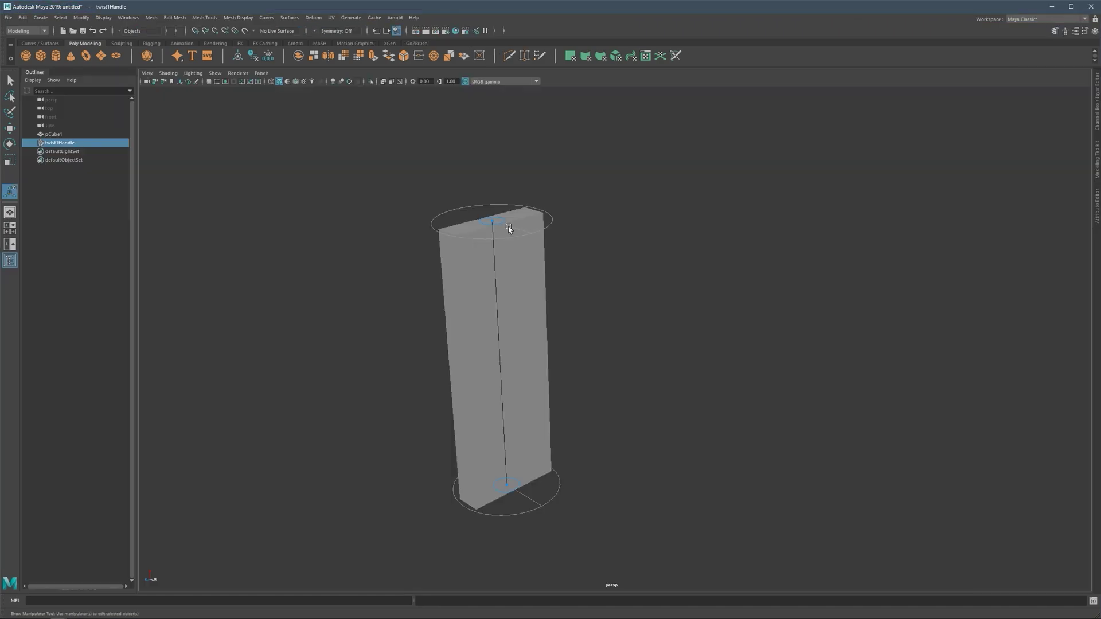
- Twist the tall box, then select the plane's centre vertex with soft-selection falloff
left_click_drag(501, 226, 484, 230)
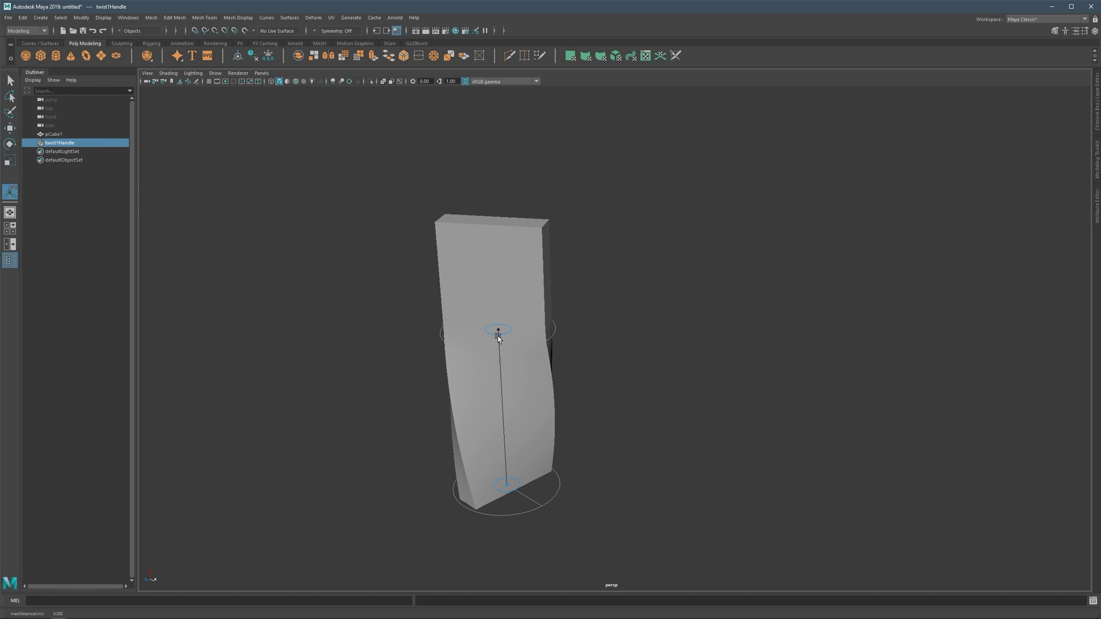
left_click_drag(498, 335, 497, 318)
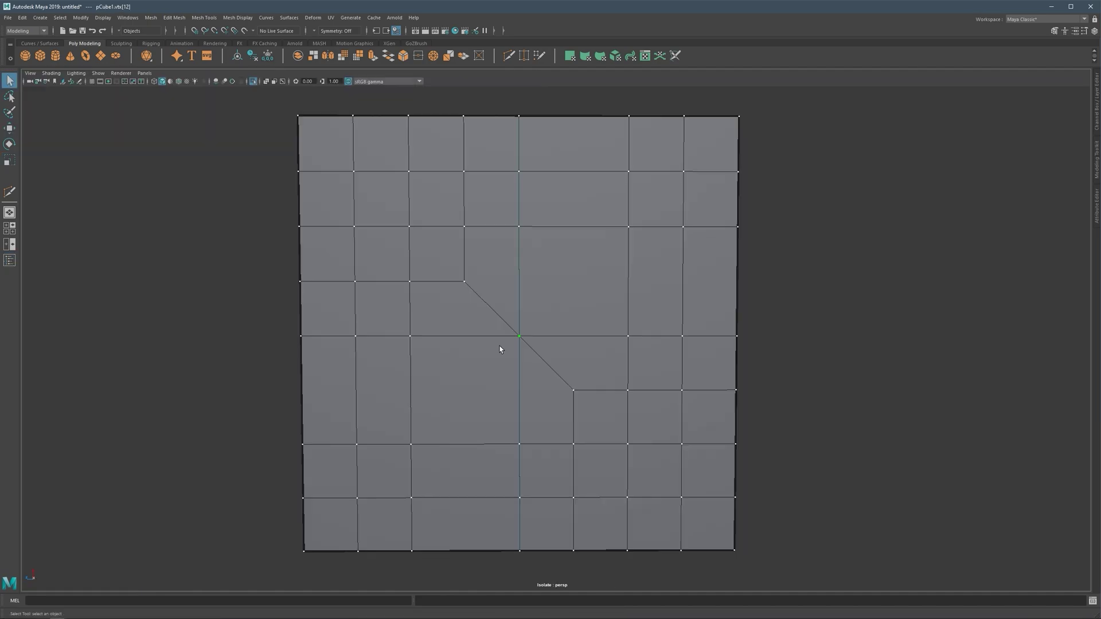
left_click(519, 336)
key("b")
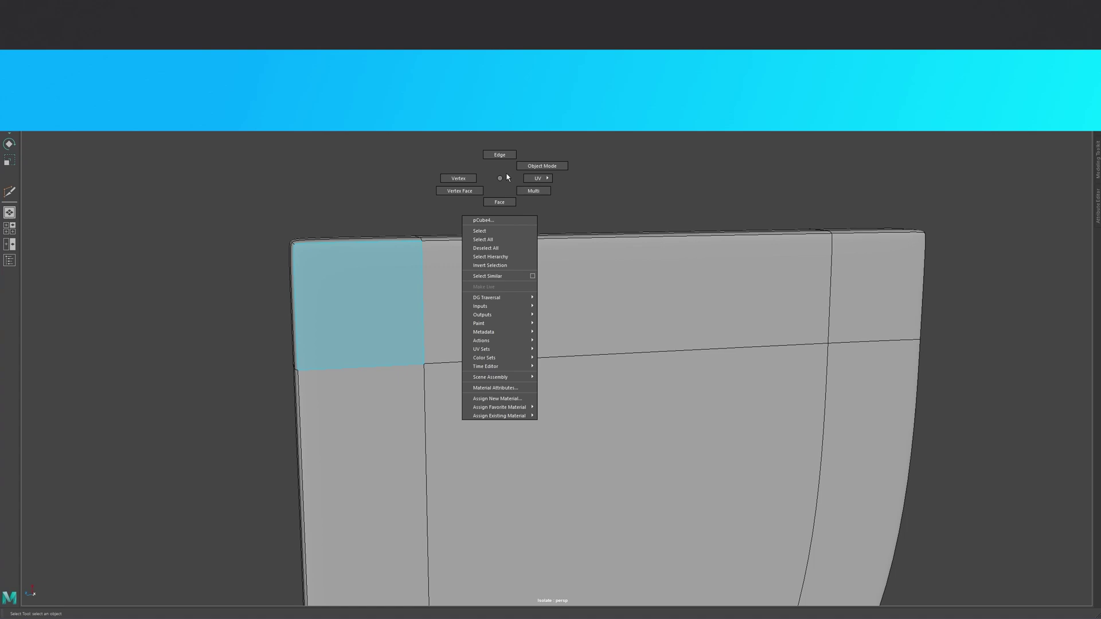
- Unhide all objects and delete the three cubes in the top row
key("ctrl+1")
key("a")
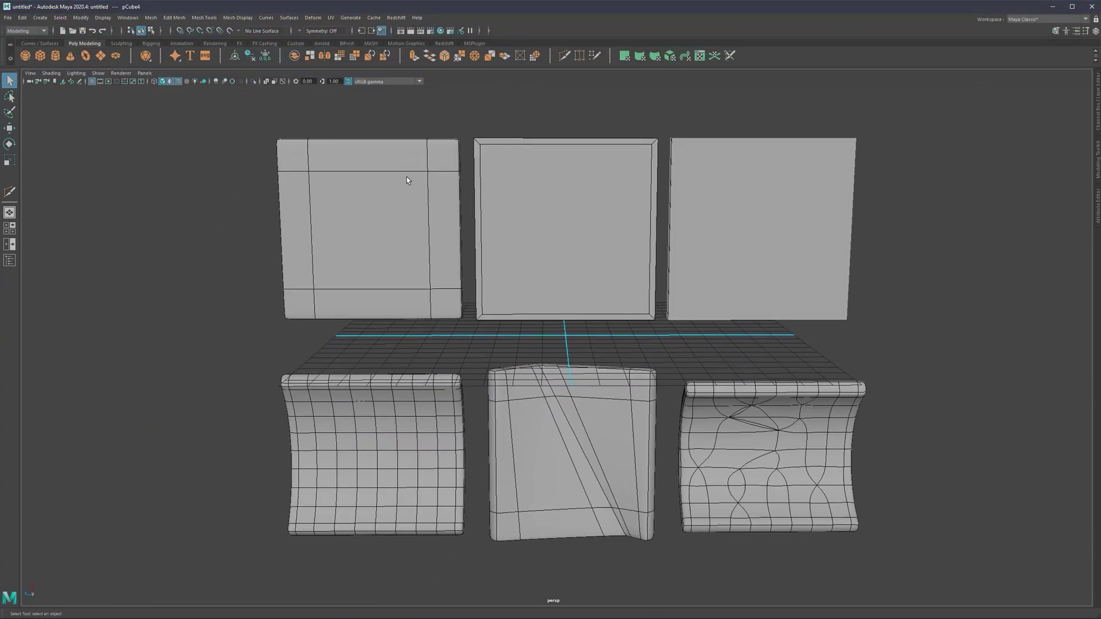
left_click(564, 223)
key("3")
left_click(713, 177)
left_click_drag(849, 150, 227, 292)
key("Delete")
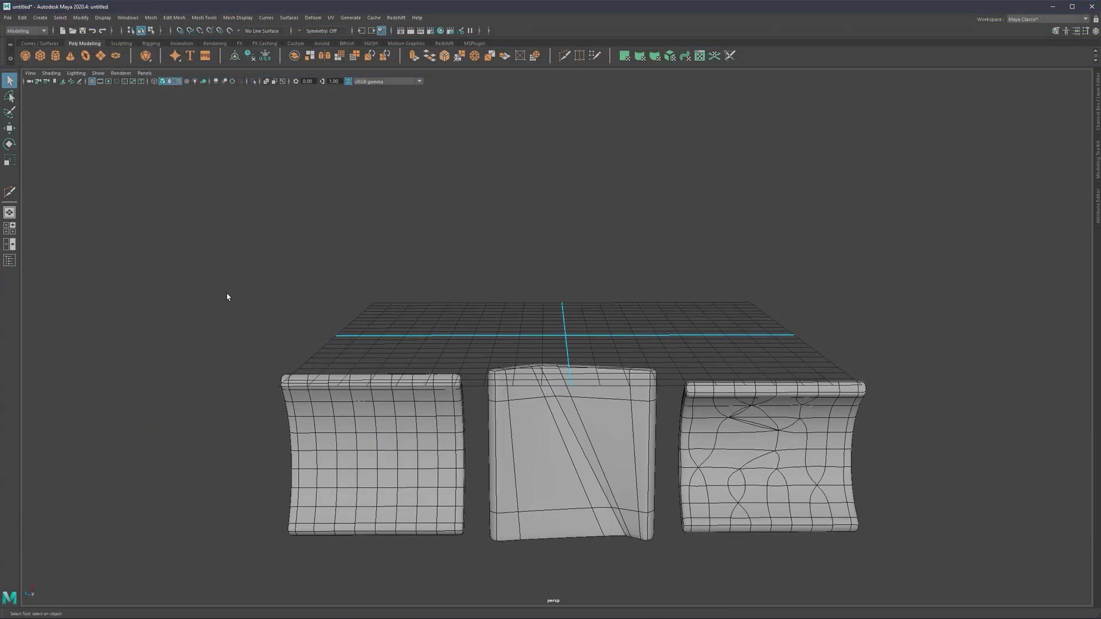
- Finish the Multi-Cut across the curved panels and select the new edges
key("f")
left_click_drag(533, 284, 418, 250, "alt")
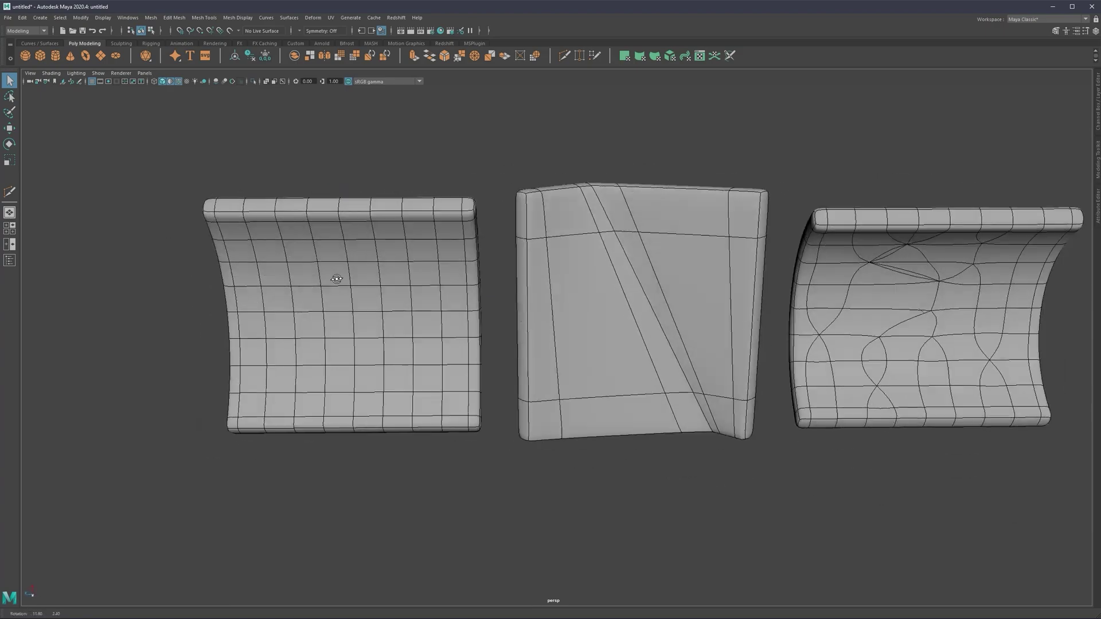
key("Return")
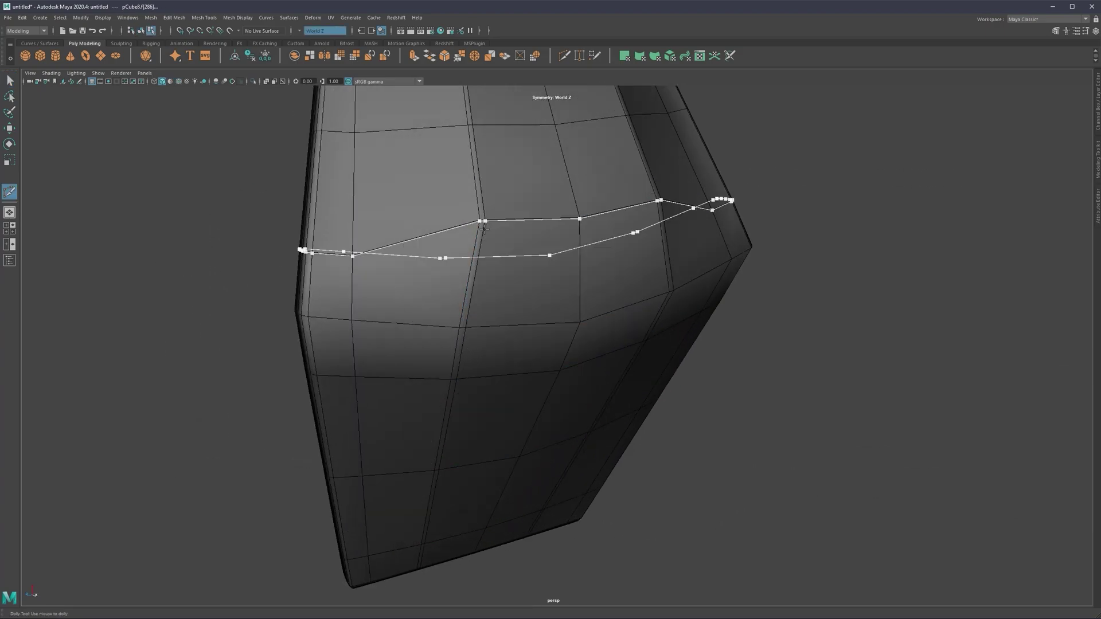
key("q")
scroll(522, 186, "up", 5)
left_click(522, 186)
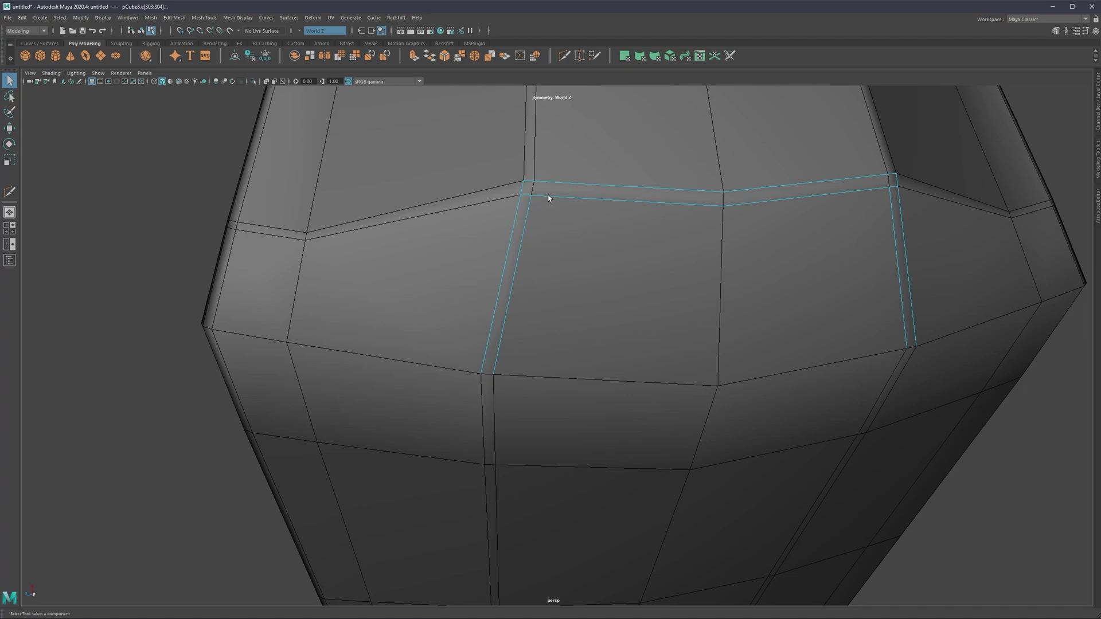
scroll(549, 199, "up", 3)
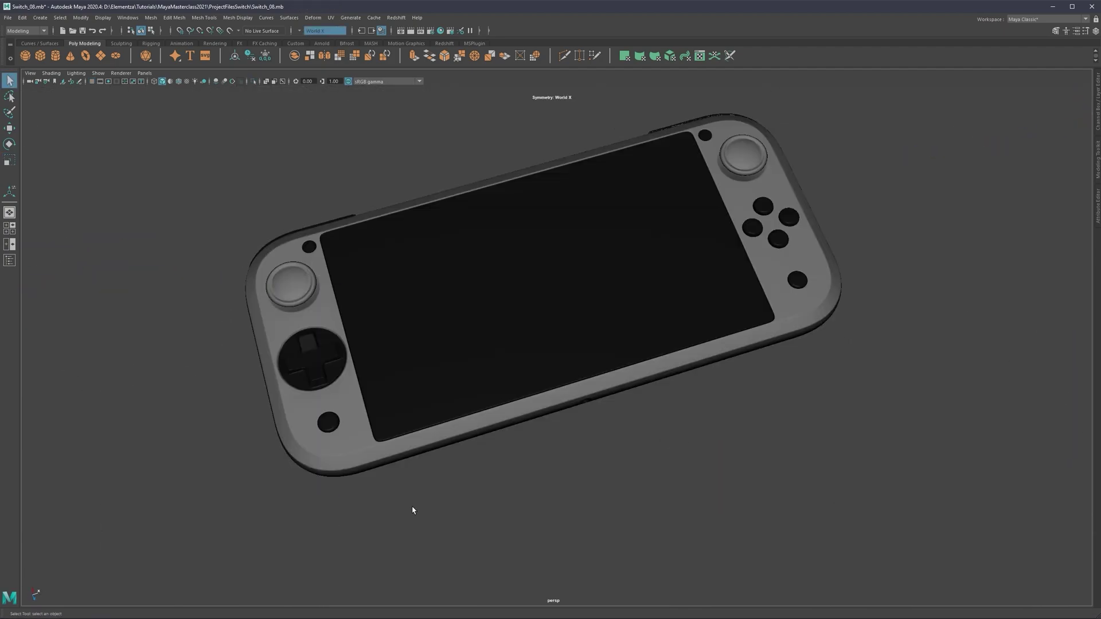
- Orbit the view to inspect the controller's d-pad from another angle
left_click_drag(413, 510, 733, 340, "alt")
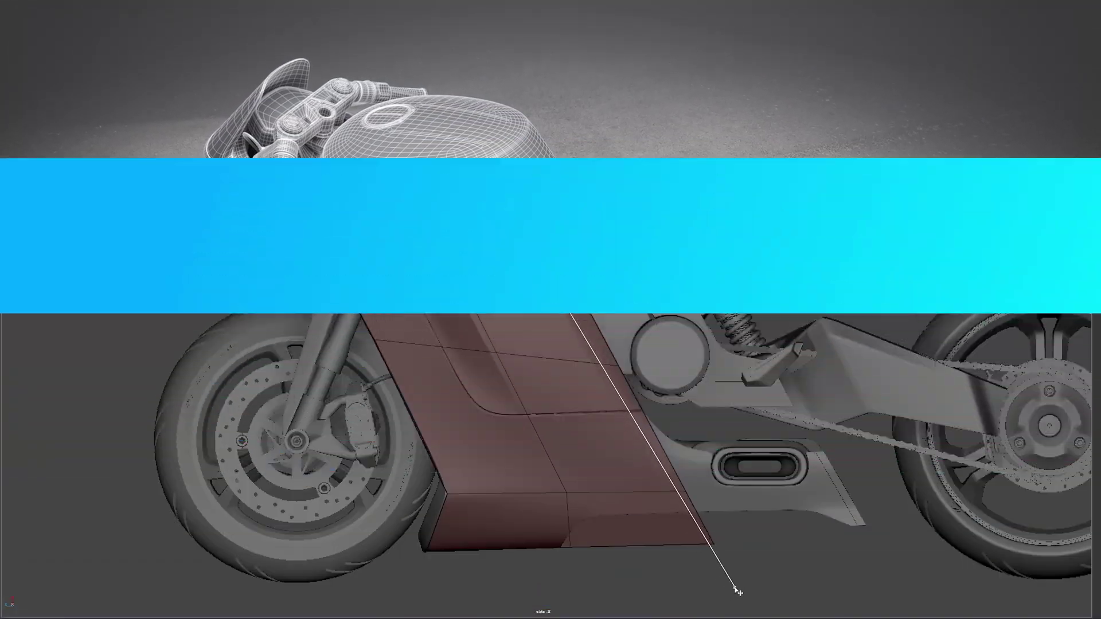
- Finish the Multi-Cut across the motorbike side panel
key("Return")
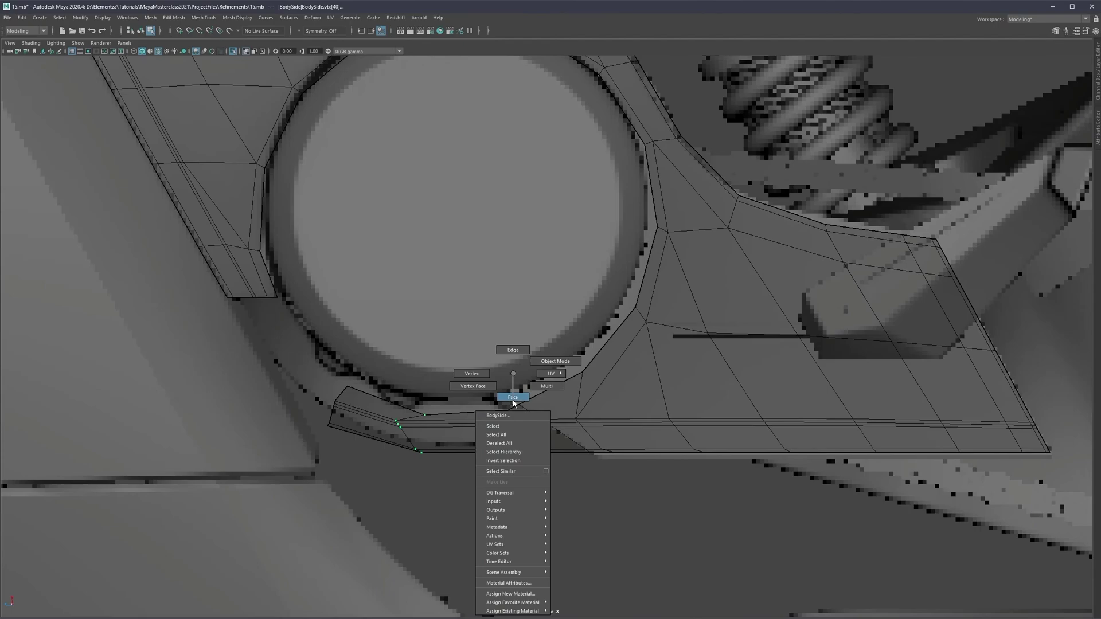
scroll(720, 329, "up", 3)
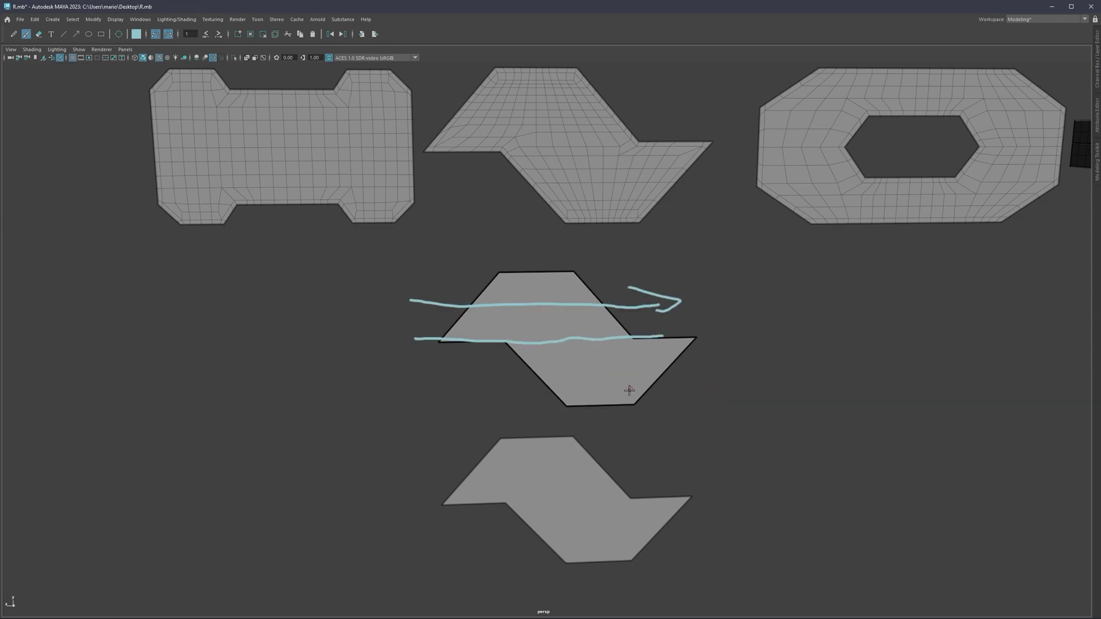
- Select vertices on the zigzag shape and delete the hexagon's selected faces
key("ctrl+shift+m")
scroll(637, 230, "up", 2)
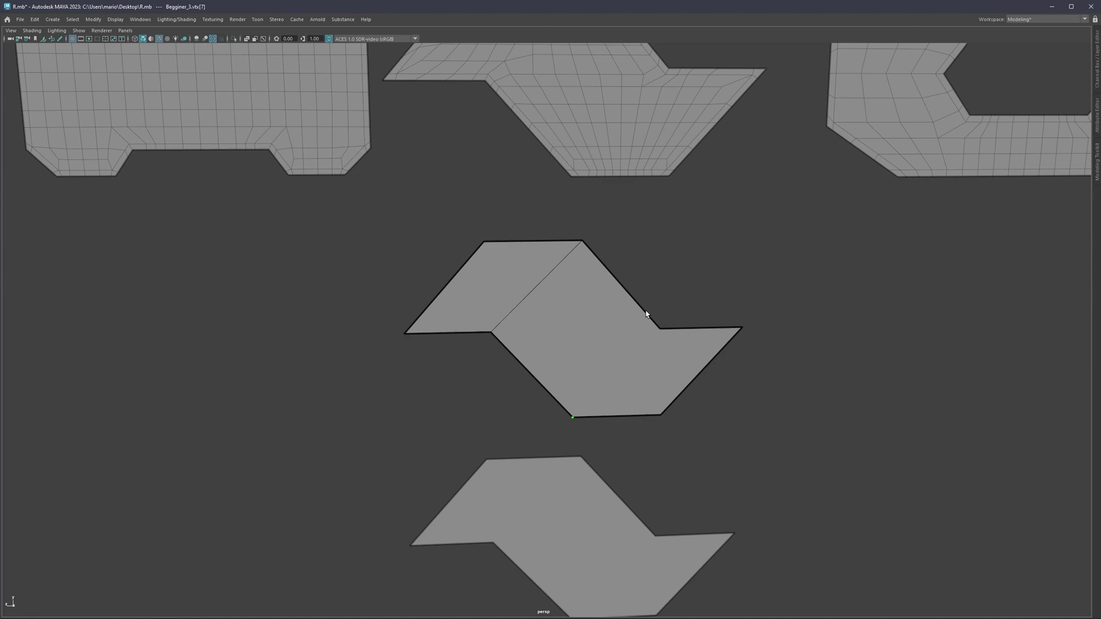
scroll(623, 346, "down", 1)
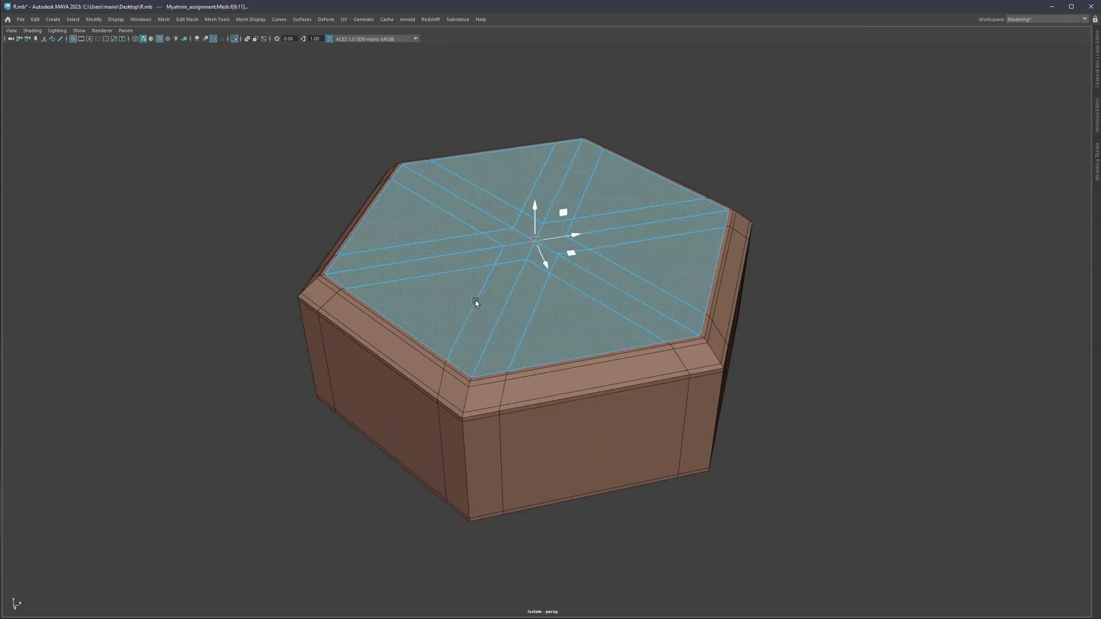
key("Delete")
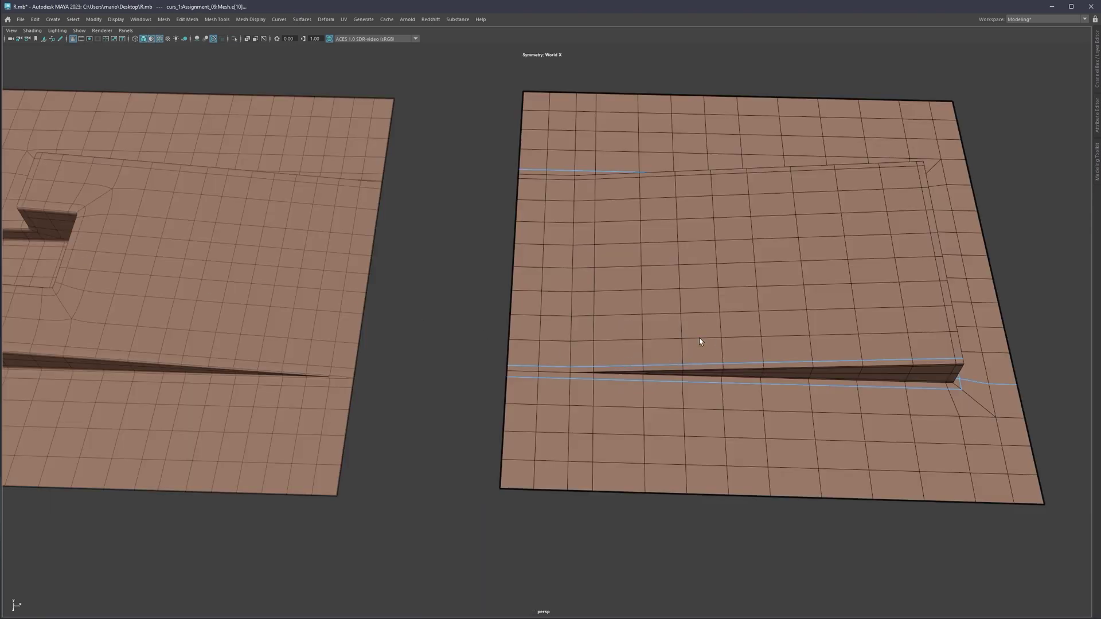
left_click_drag(699, 342, 560, 380, "alt")
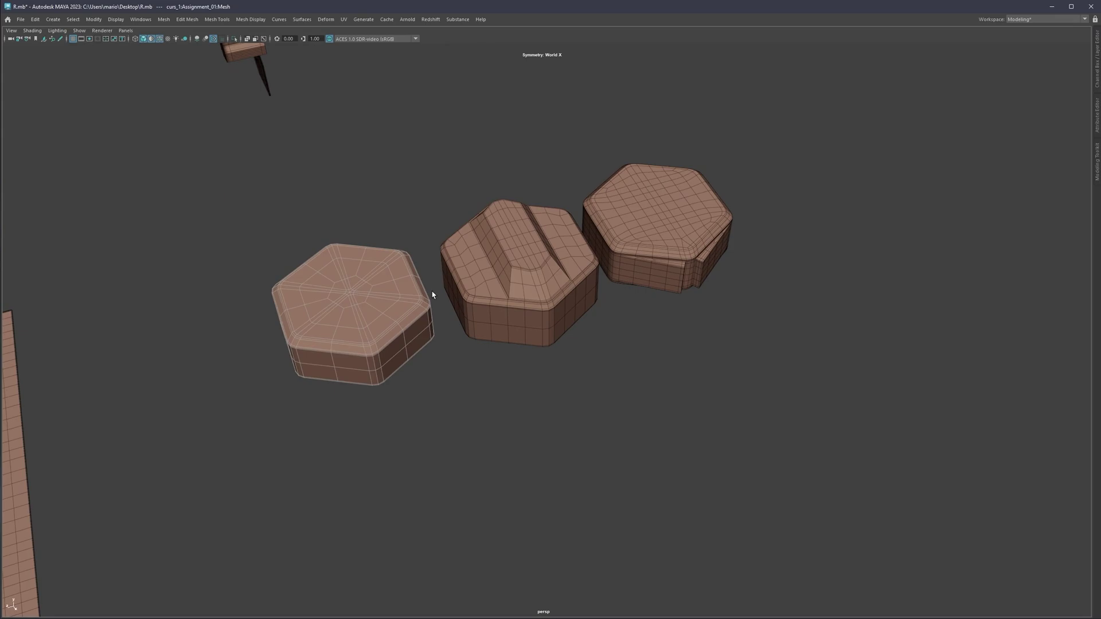
- Orbit around the hexagonal boxes and canister, switching to smooth shading without wireframe
left_click_drag(433, 295, 524, 329, "alt")
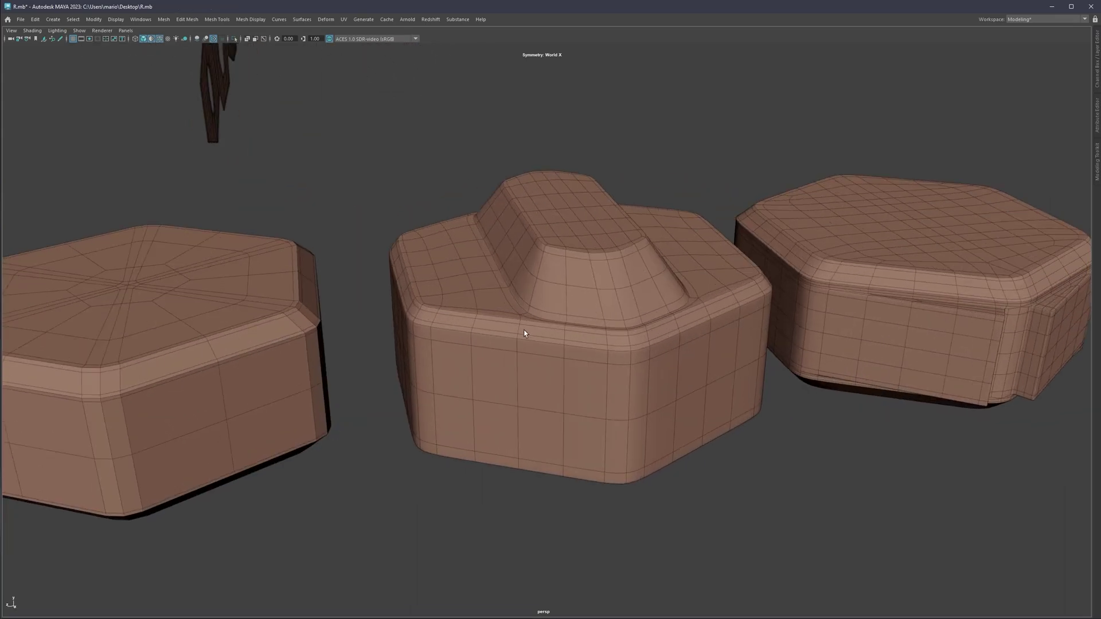
right_click_drag(524, 330, 561, 286, "alt")
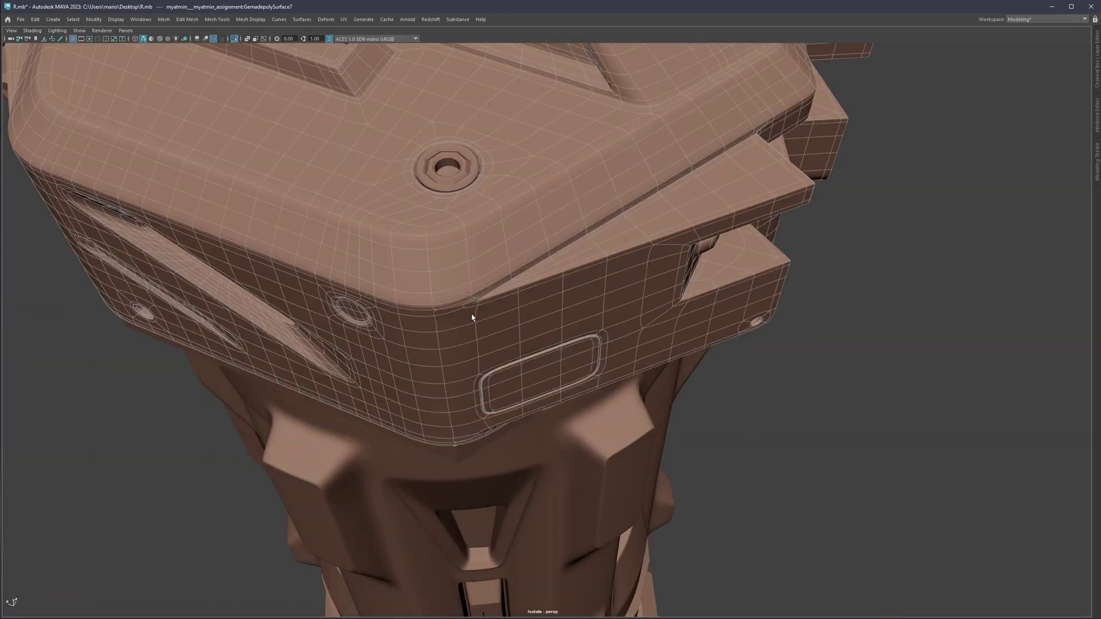
left_click_drag(471, 318, 430, 310, "alt")
mouse_move(430, 309)
right_mouse_down("alt")
mouse_move(379, 284)
mouse_move(421, 302)
right_mouse_up("alt")
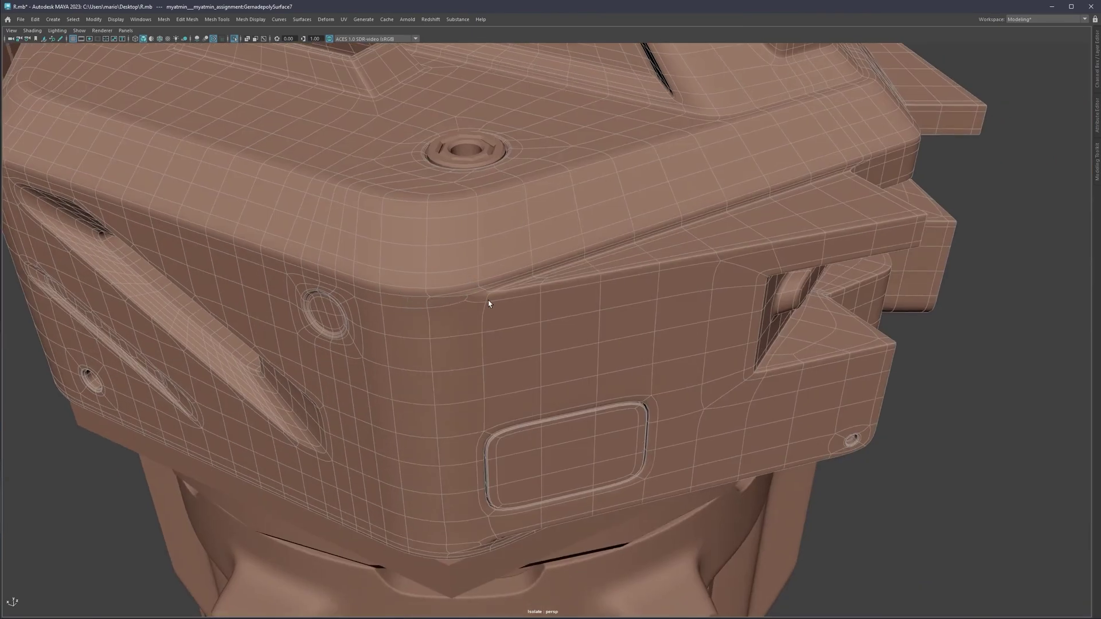
right_click_drag(488, 301, 447, 284, "alt")
key("5")
mouse_move(447, 284)
left_mouse_down("alt")
mouse_move(517, 264)
mouse_move(523, 313)
mouse_move(509, 251)
left_mouse_up("alt")
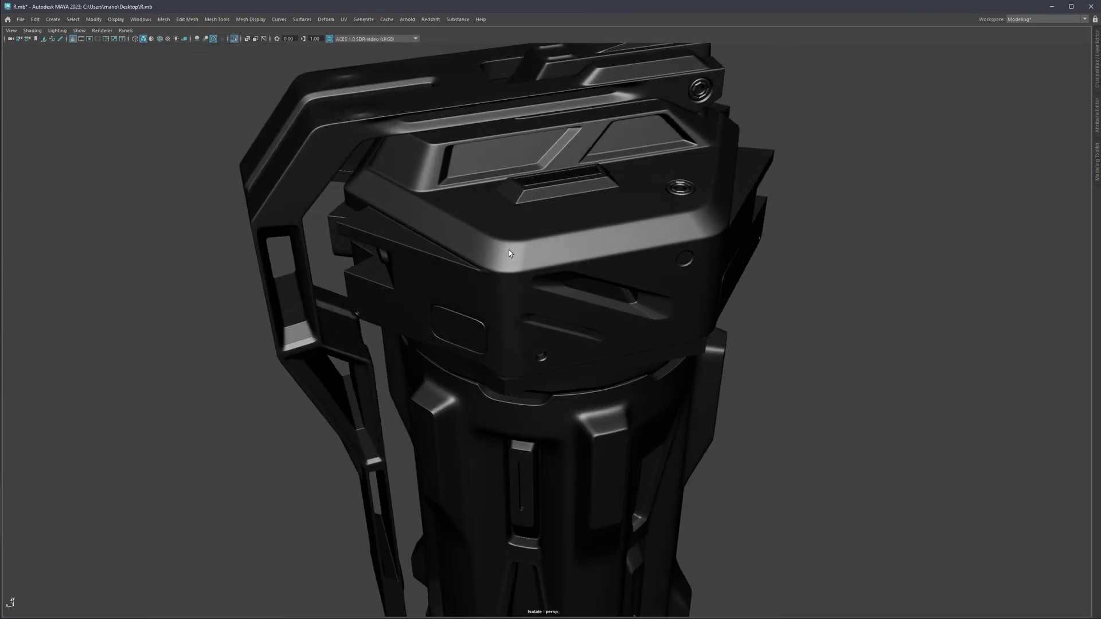
scroll(509, 250, "down", 3)
mouse_move(509, 250)
left_mouse_down("alt")
mouse_move(548, 272)
mouse_move(534, 285)
left_mouse_up("alt")
scroll(534, 284, "down", 5)
- Isolate and frame the motorcycle's fuel tank panel, then show the full bike again
left_click(877, 361)
right_click(602, 344)
key("f")
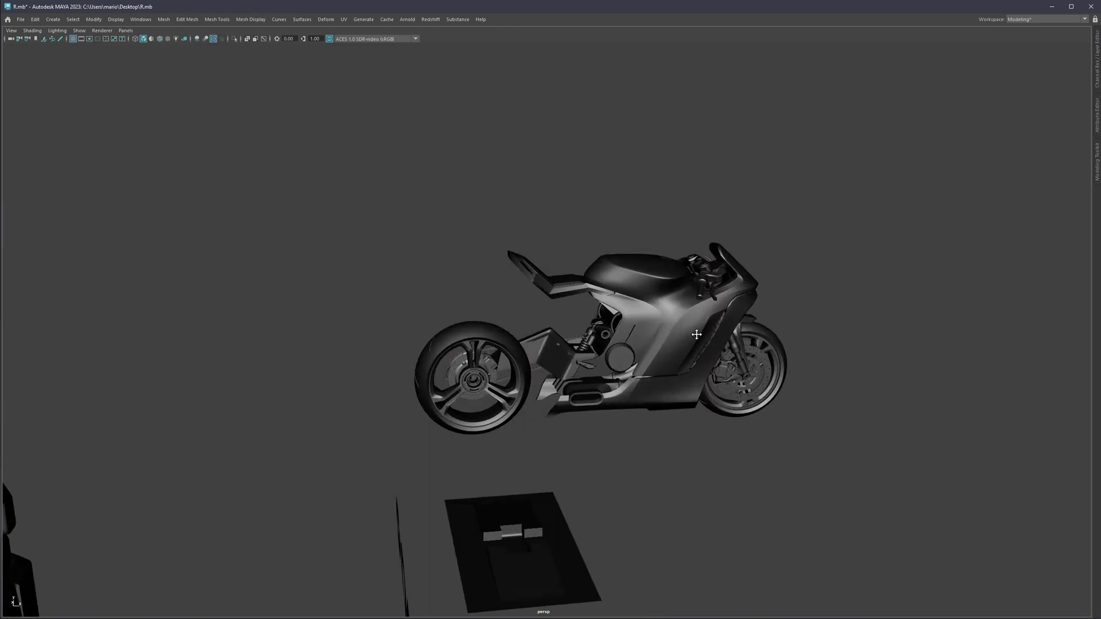
left_click(695, 334)
key("ctrl+1")
key("f")
key("ctrl+1")
left_click_drag(418, 249, 469, 300)
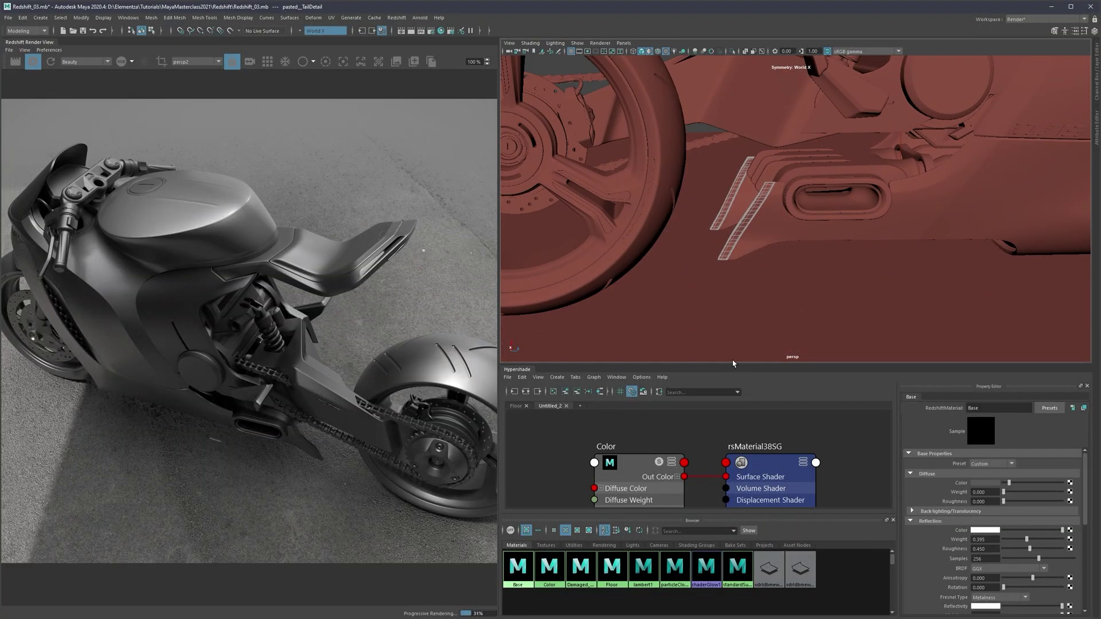
- Assign a new Redshift material to the motorbike part in Hypershade
left_click(830, 509)
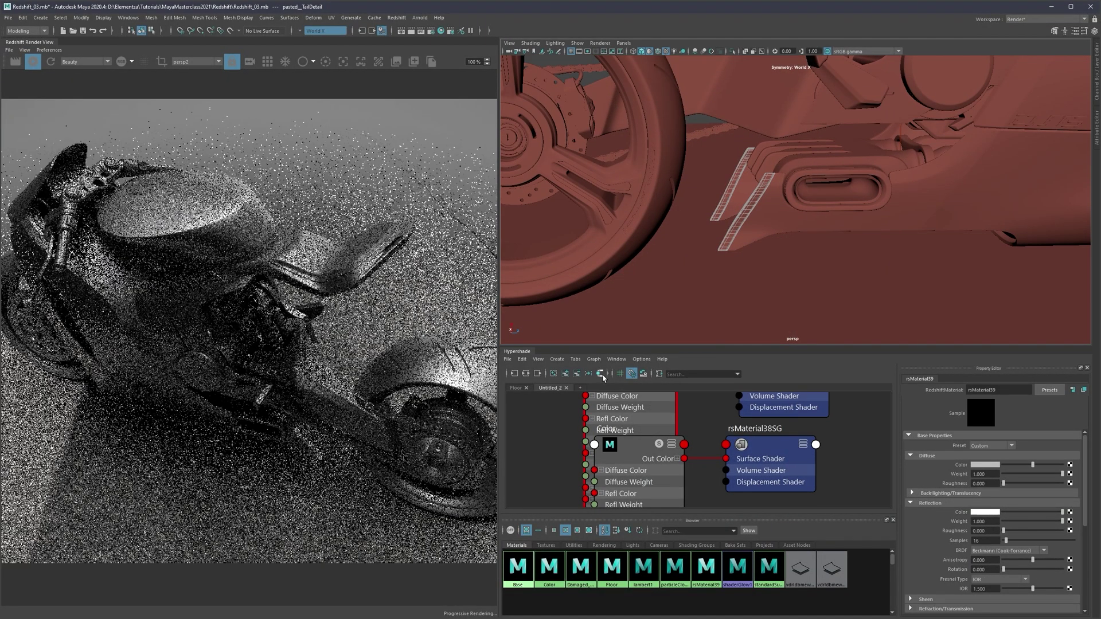